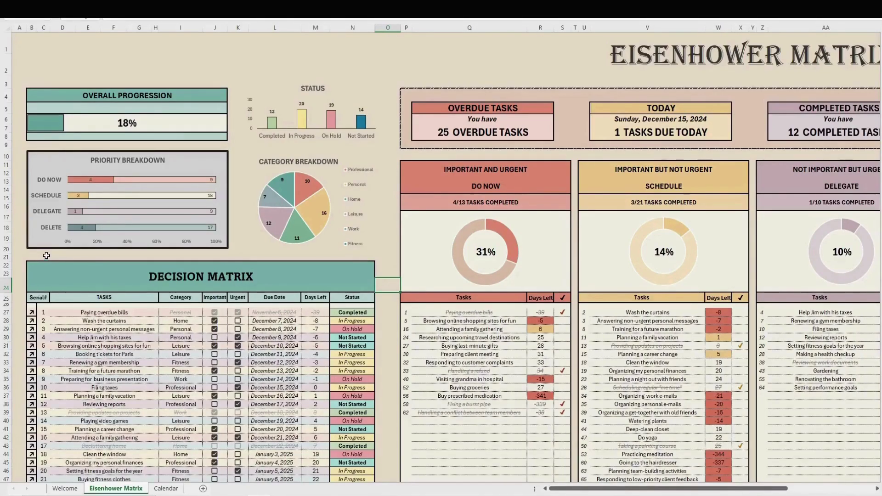
# Expand the ribbon to show the Review tab's Unprotect Sheet and Protect Workbook commands
pyautogui.hotkey('ctrl', 'shift', 'F1')
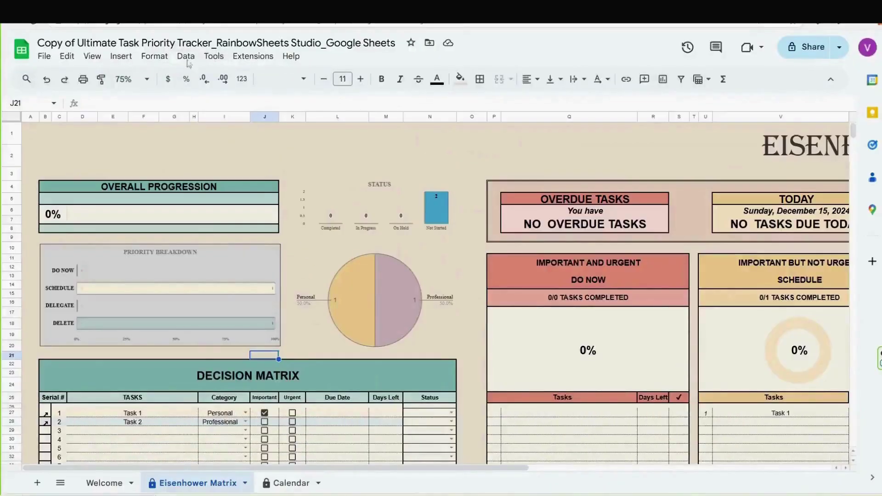
pyautogui.click(185, 56)
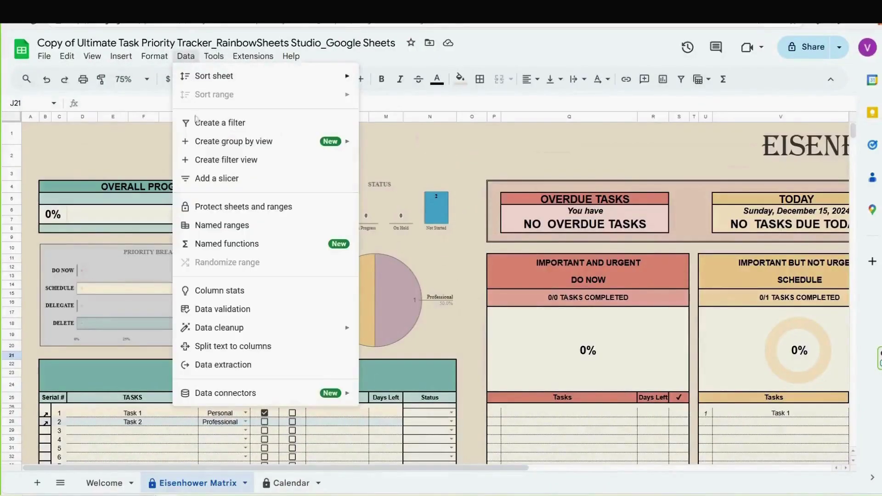
# Open Protect sheets and ranges and select the sheet's existing protected range
pyautogui.click(247, 211)
pyautogui.click(752, 183)
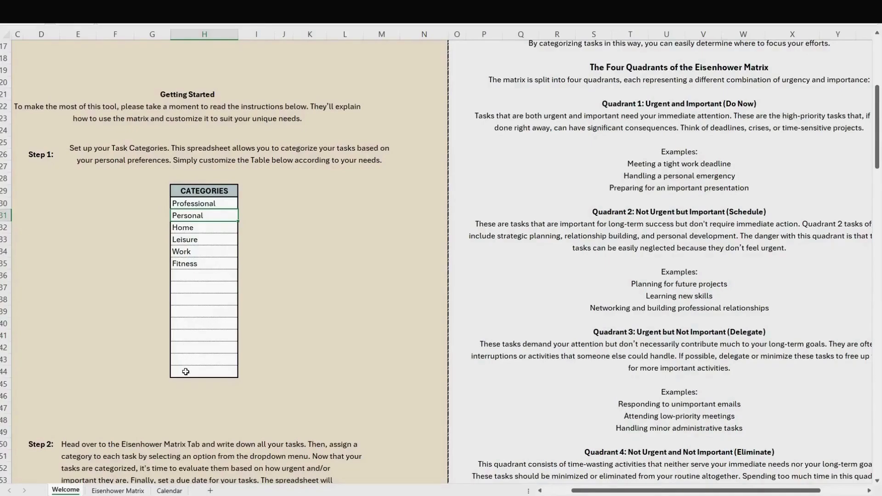
# Select the empty rows below the Welcome sheet's CATEGORIES table
pyautogui.moveTo(186, 372); pyautogui.dragTo(190, 364)
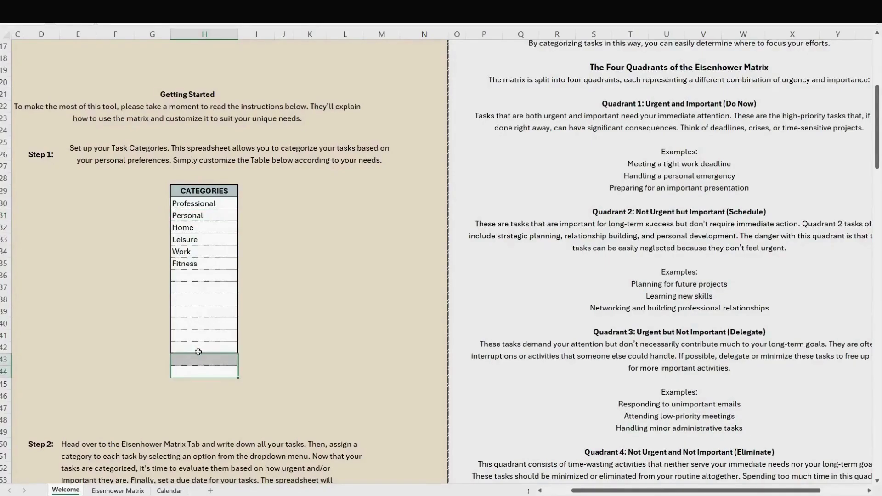
pyautogui.click(200, 348)
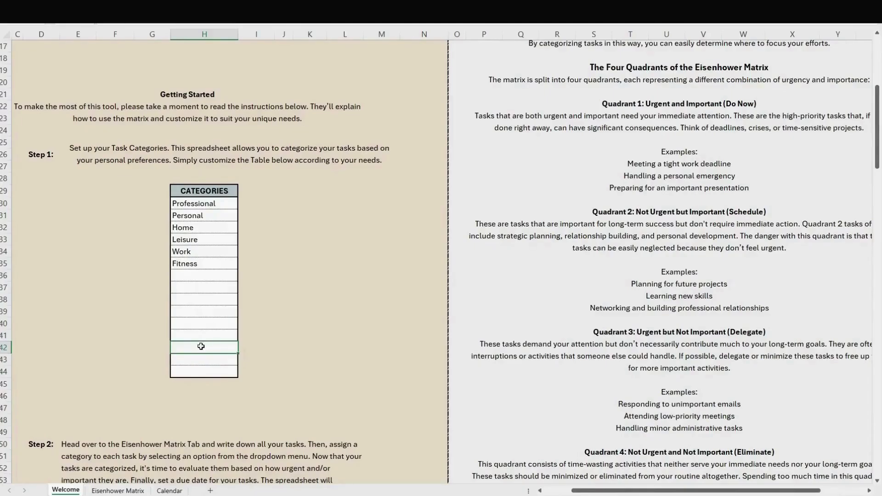
# On the Eisenhower Matrix sheet, set Paying overdue bills' category to Personal
pyautogui.click(118, 491)
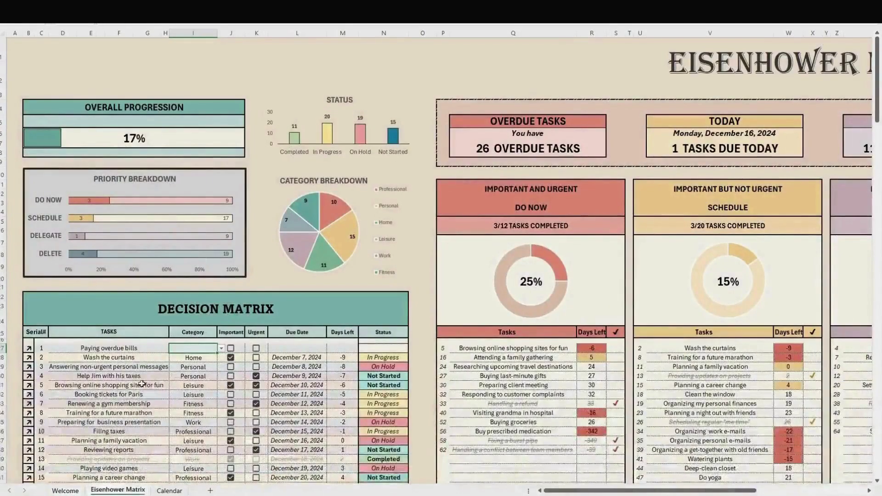
pyautogui.hotkey('alt', 'Down')
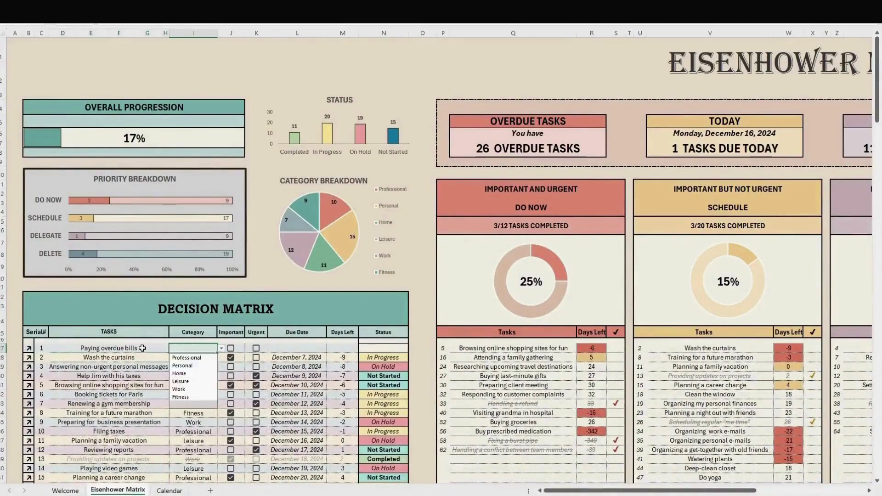
pyautogui.click(142, 348)
pyautogui.click(200, 348)
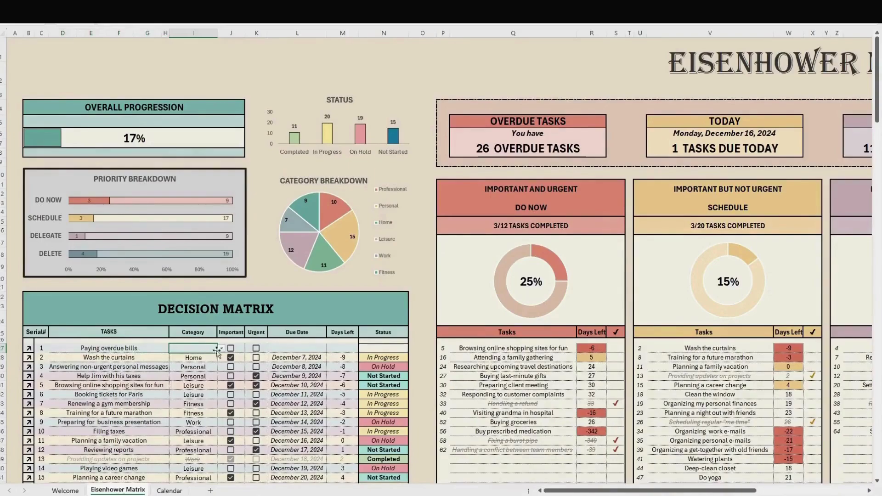
pyautogui.click(221, 349)
pyautogui.click(201, 366)
pyautogui.click(202, 366)
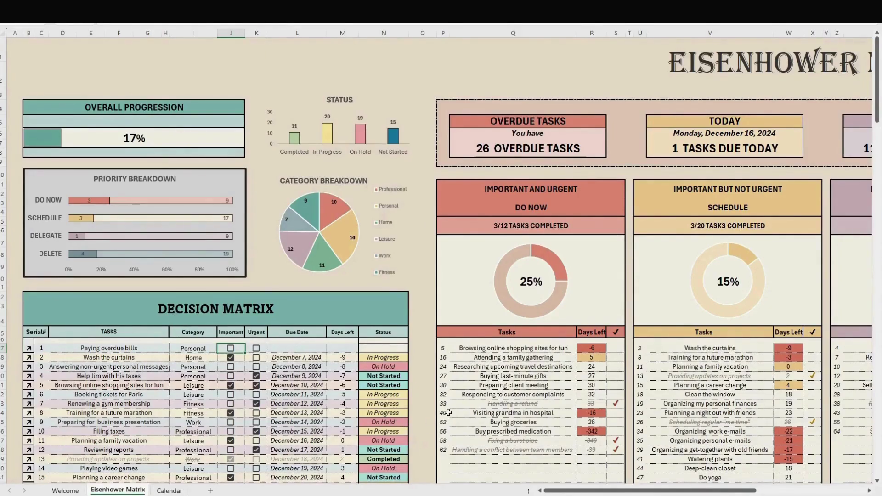
# Tick Important and Urgent for Paying overdue bills so it appears in Do Now
pyautogui.moveTo(547, 491); pyautogui.dragTo(655, 491)
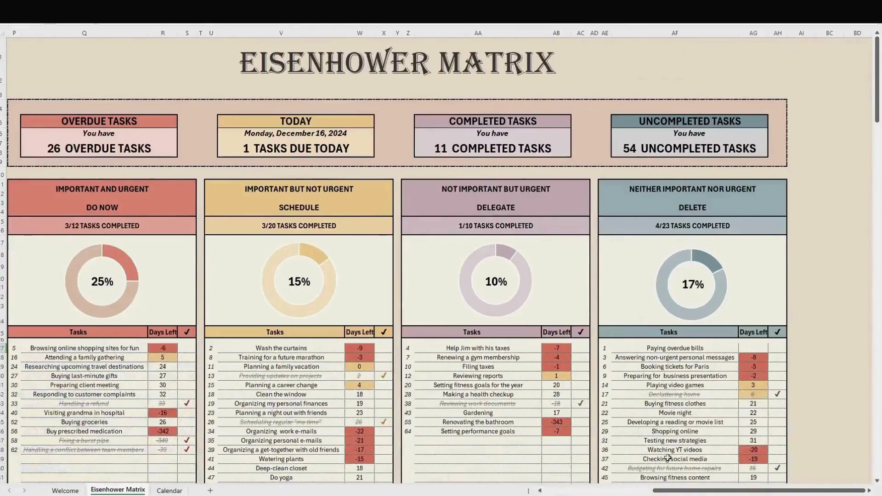
pyautogui.hscroll(-10, 278, 356)
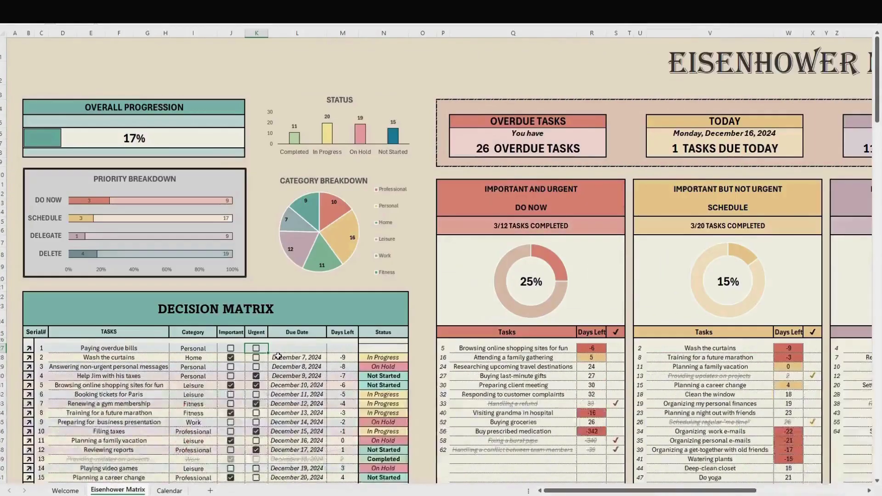
pyautogui.click(255, 348)
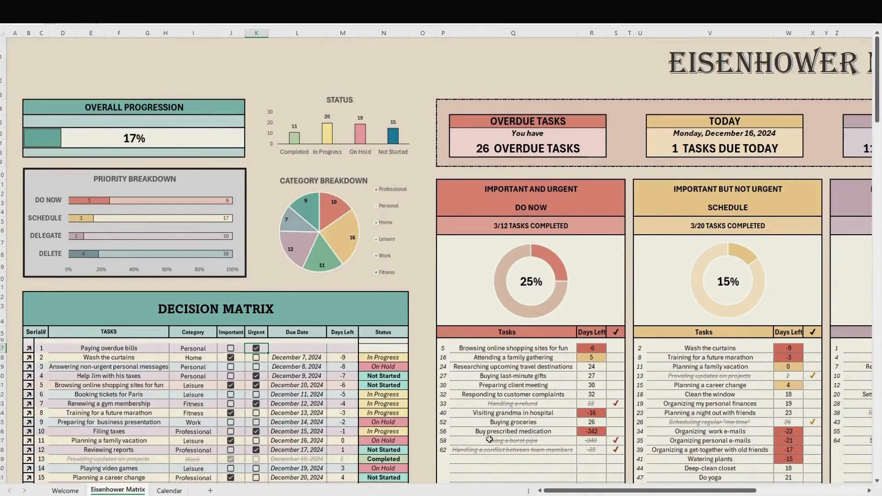
pyautogui.hscroll(10, 568, 494)
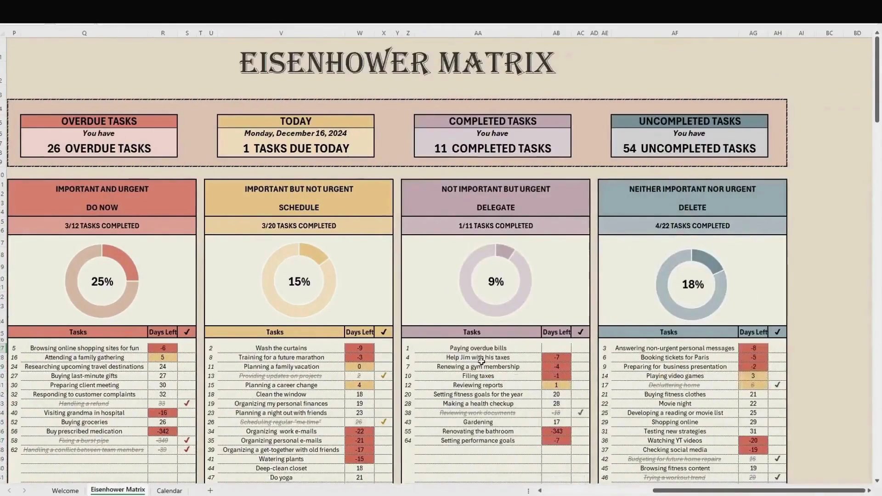
pyautogui.hscroll(-10, 462, 353)
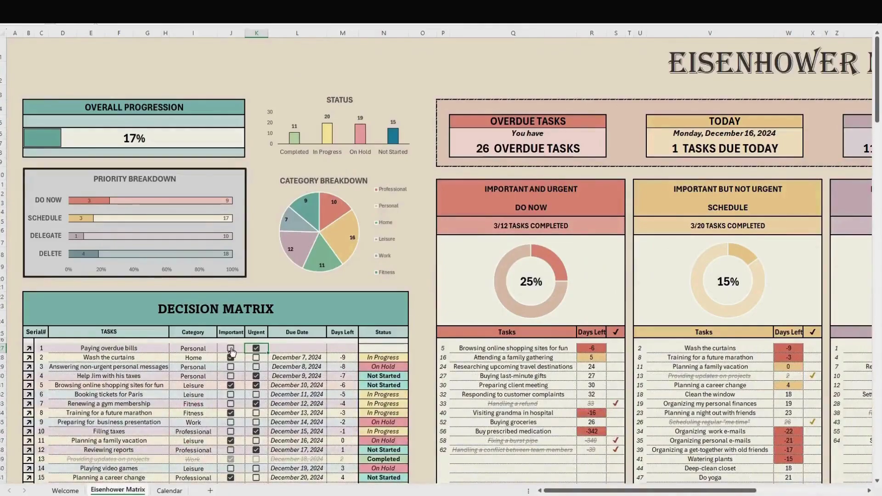
pyautogui.click(231, 349)
pyautogui.click(256, 348)
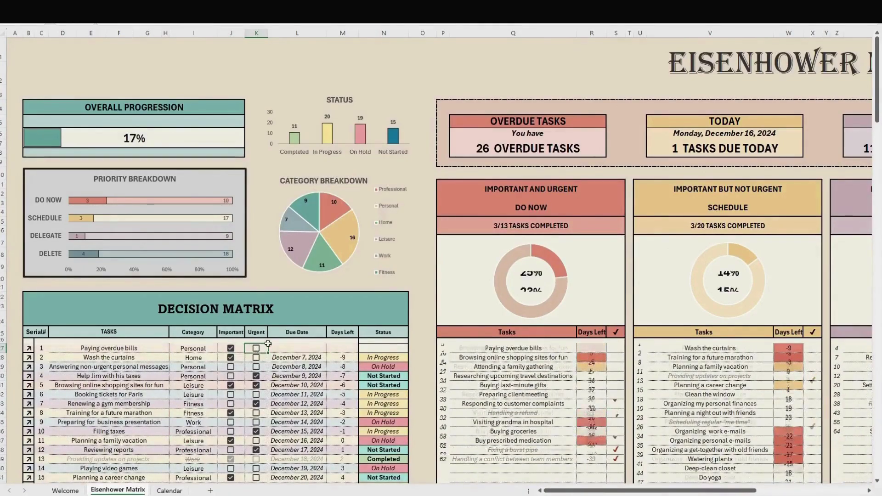
pyautogui.click(682, 348)
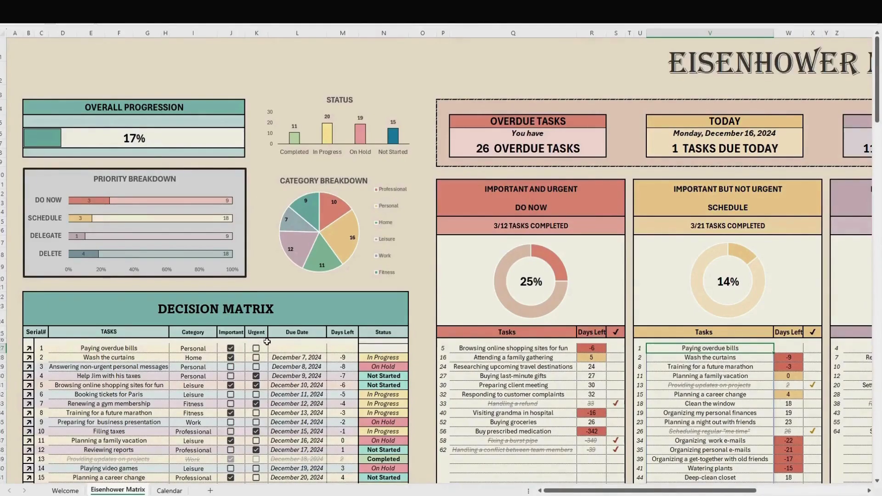
pyautogui.click(256, 350)
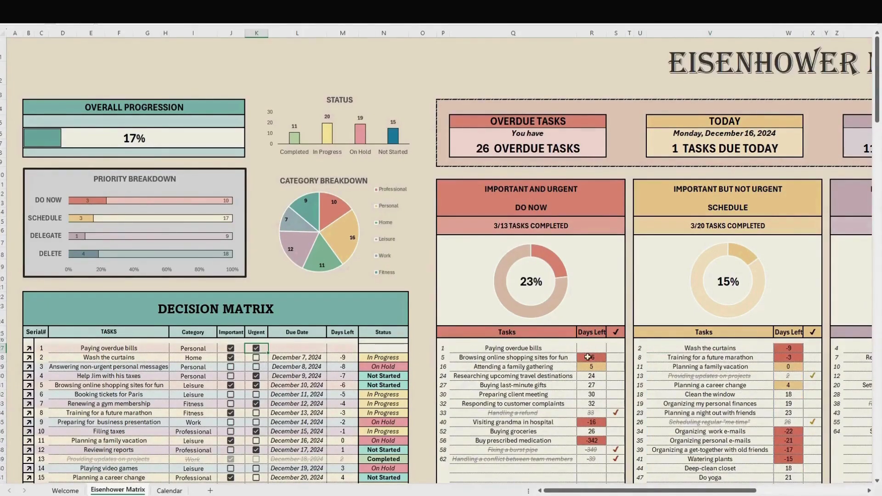
pyautogui.click(552, 350)
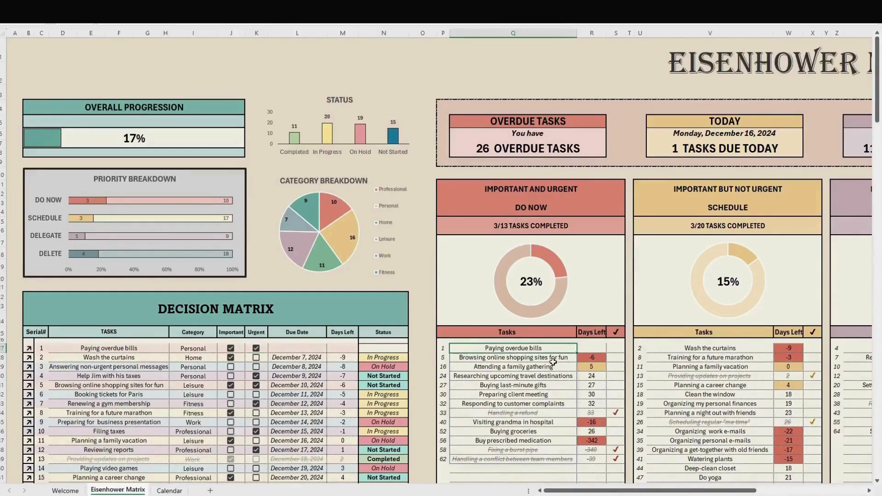
# Enter December 12, 2024 as the due date for Paying overdue bills
pyautogui.click(315, 351)
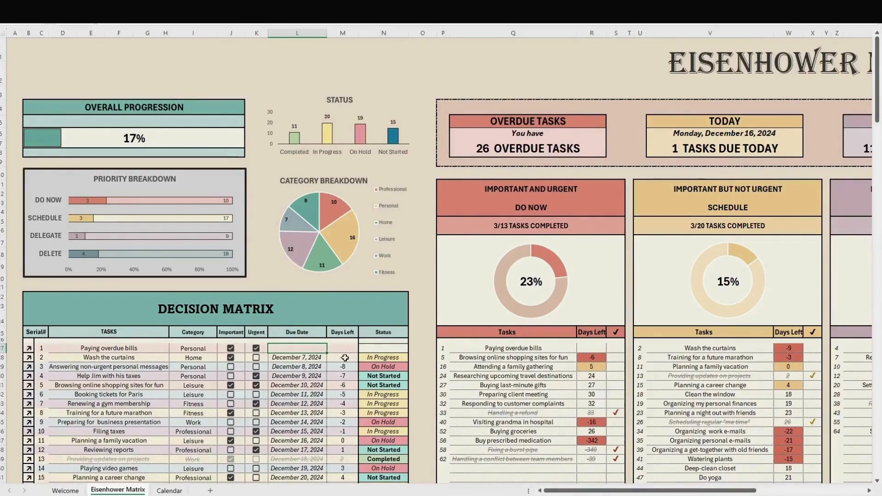
pyautogui.write('12, 2024')
pyautogui.press('Return')
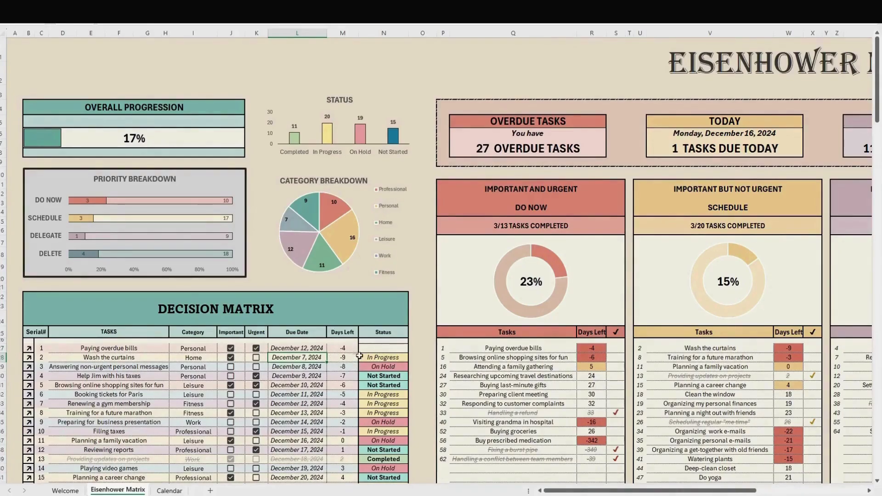
# Set the status of Paying overdue bills to Completed
pyautogui.click(385, 349)
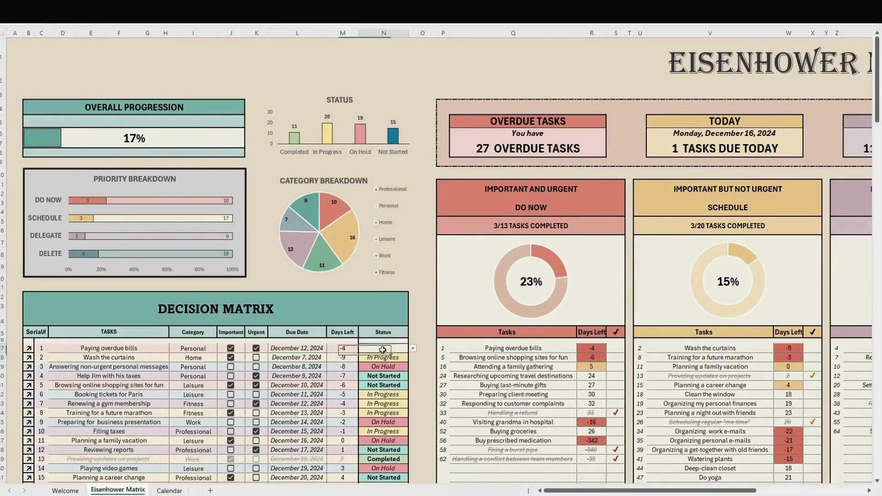
pyautogui.click(413, 350)
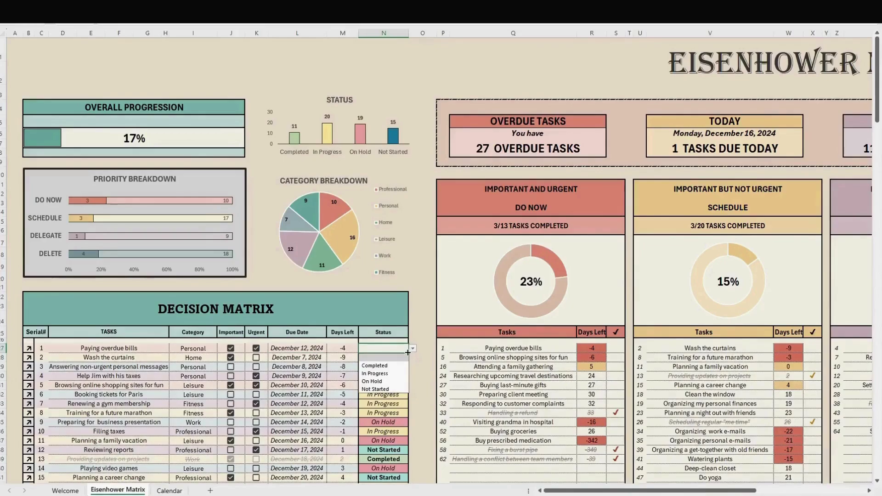
pyautogui.click(395, 366)
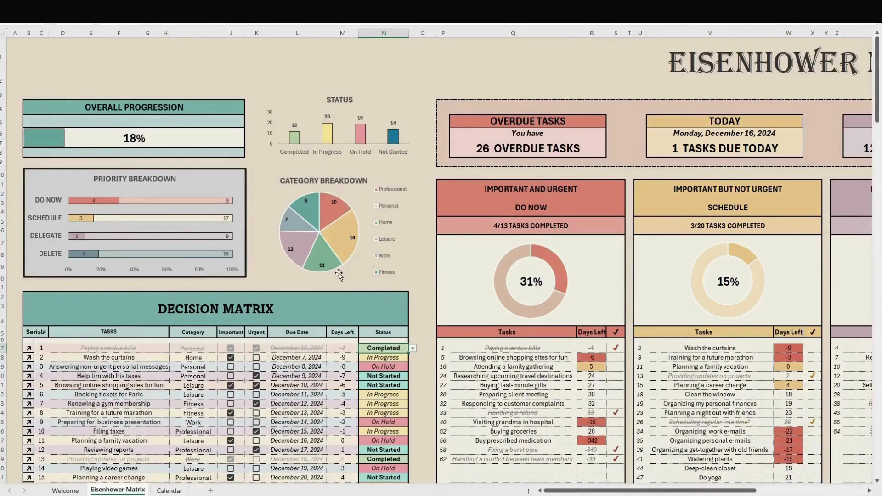
pyautogui.moveTo(210, 258)
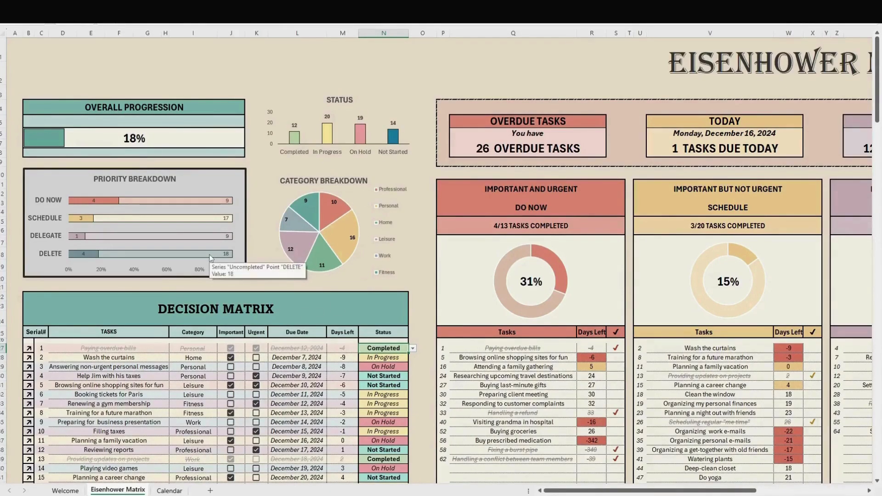
# Jump from task 36's arrow link to Watching YT videos in the Delete quadrant, then scroll back up
pyautogui.scroll(-10, 147, 328)
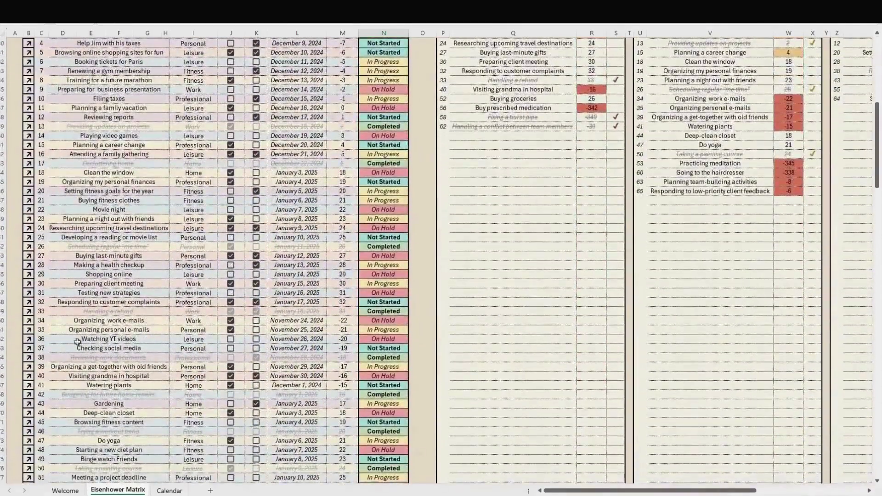
pyautogui.click(27, 340)
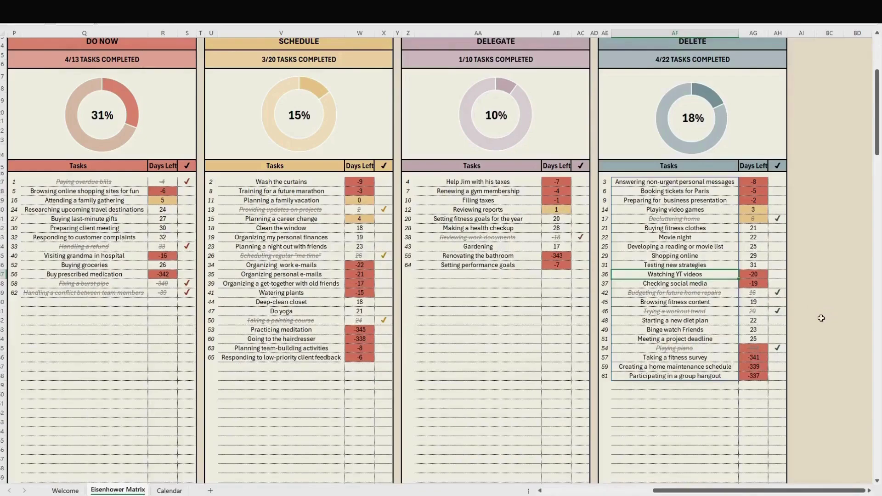
pyautogui.click(783, 274)
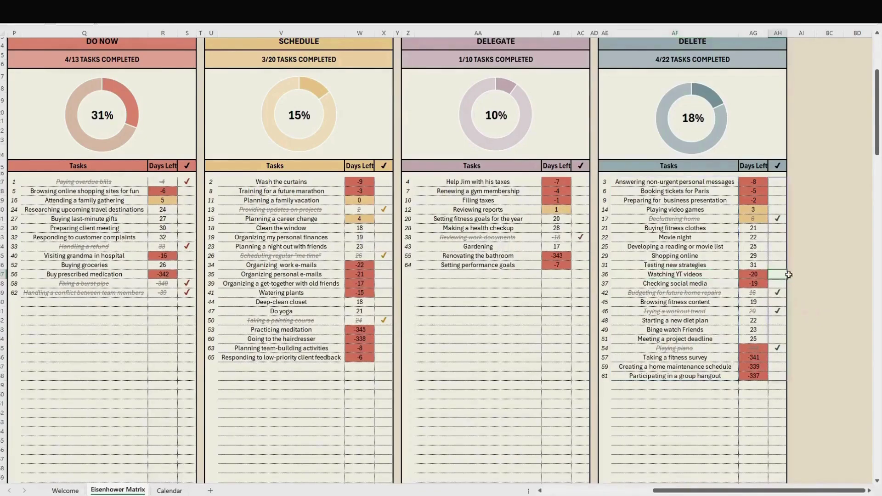
pyautogui.scroll(5, 465, 324)
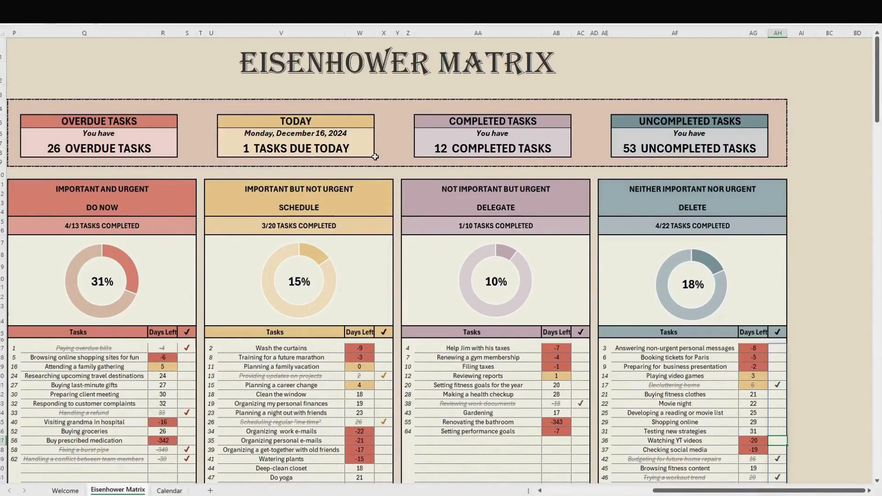
# Follow the Today link to the Calendar sheet and scroll up to the November 2024 calendar
pyautogui.click(315, 116)
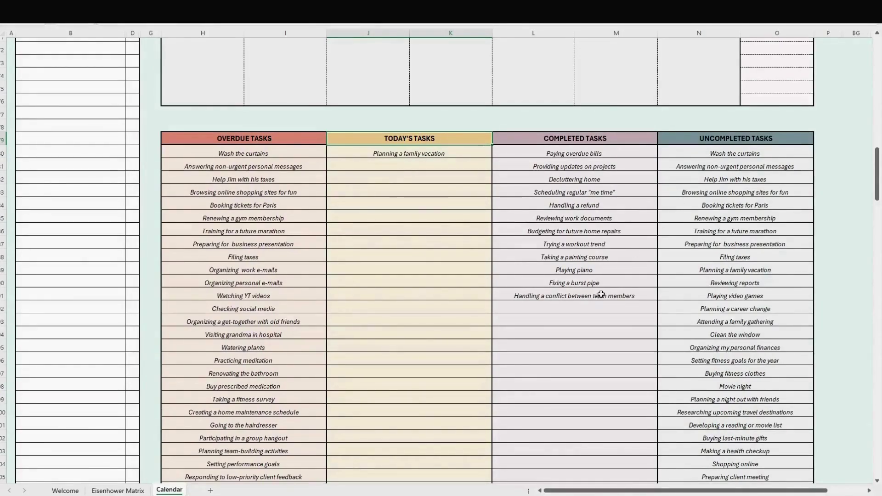
pyautogui.scroll(20, 601, 294)
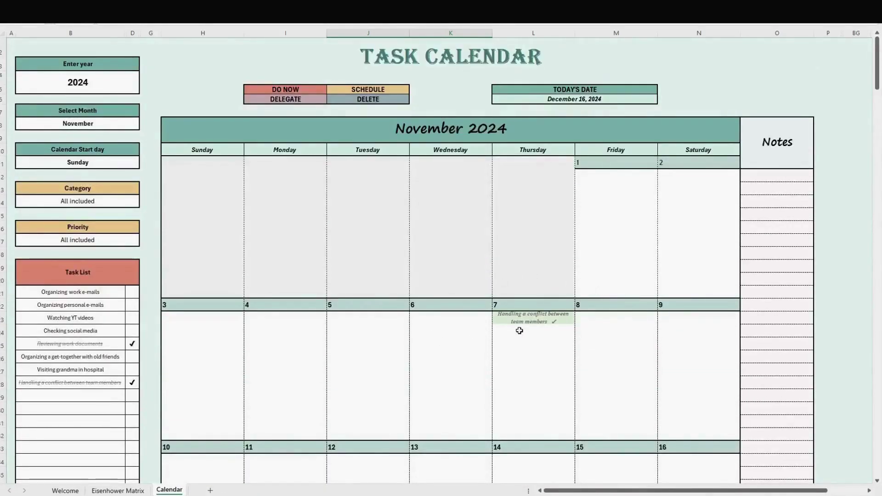
# Switch the task calendar's Select Month to December 2024
pyautogui.click(135, 164)
pyautogui.click(144, 165)
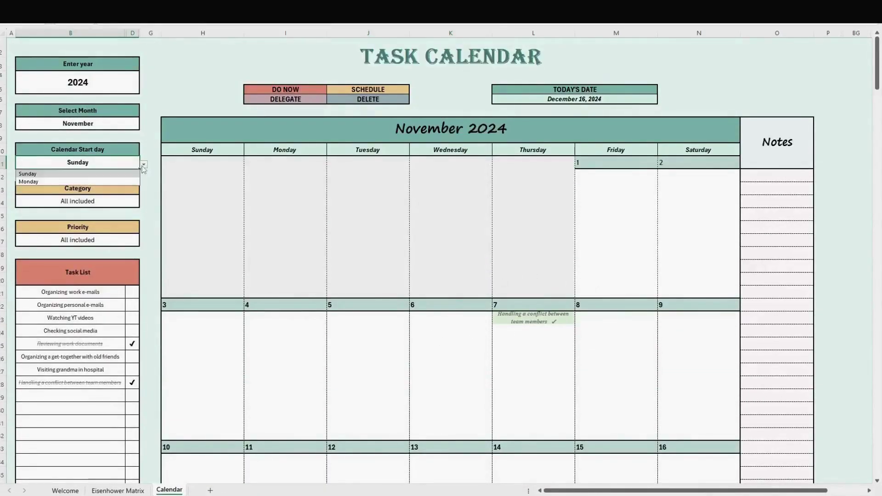
pyautogui.click(148, 151)
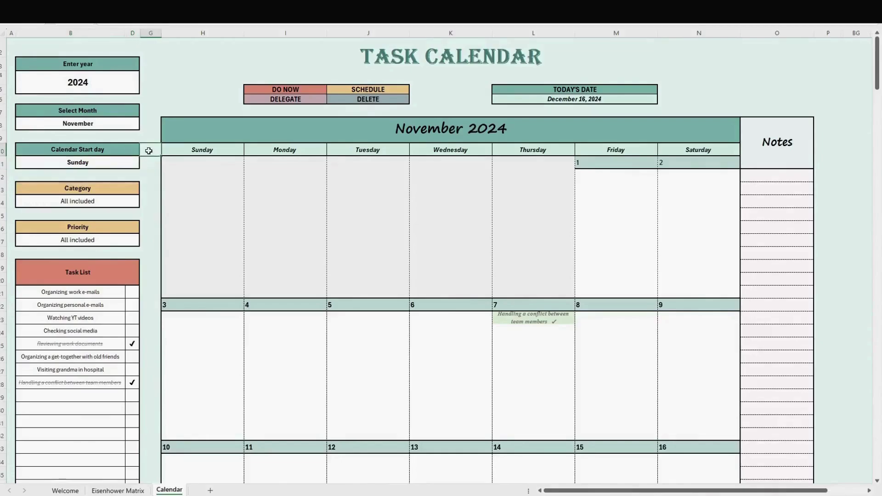
pyautogui.click(111, 123)
pyautogui.click(144, 126)
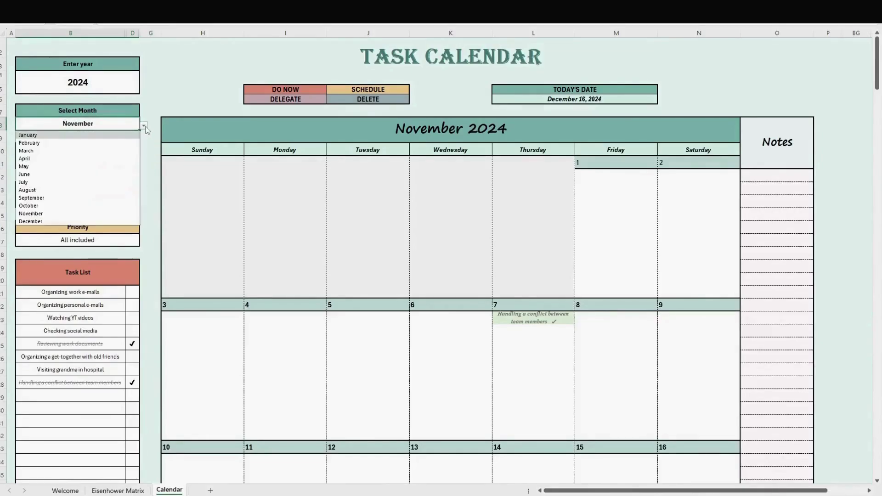
pyautogui.click(67, 221)
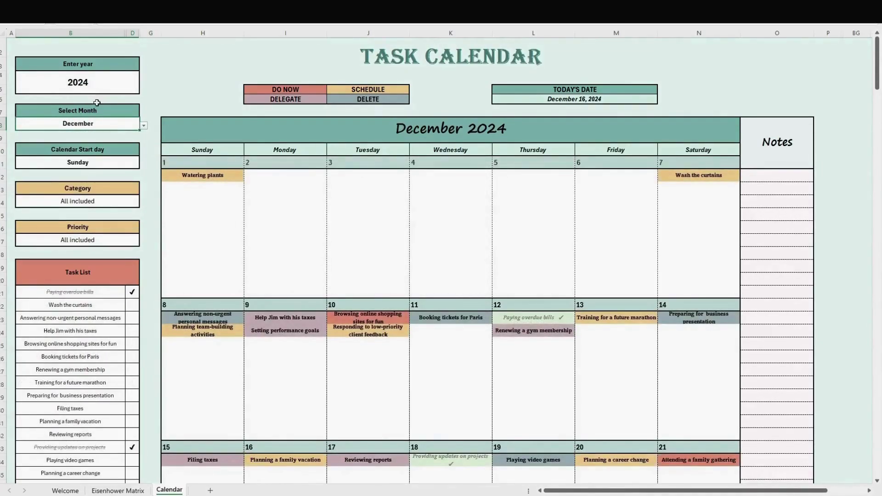
# Filter the calendar to the Personal category and DO NOW priority
pyautogui.click(113, 202)
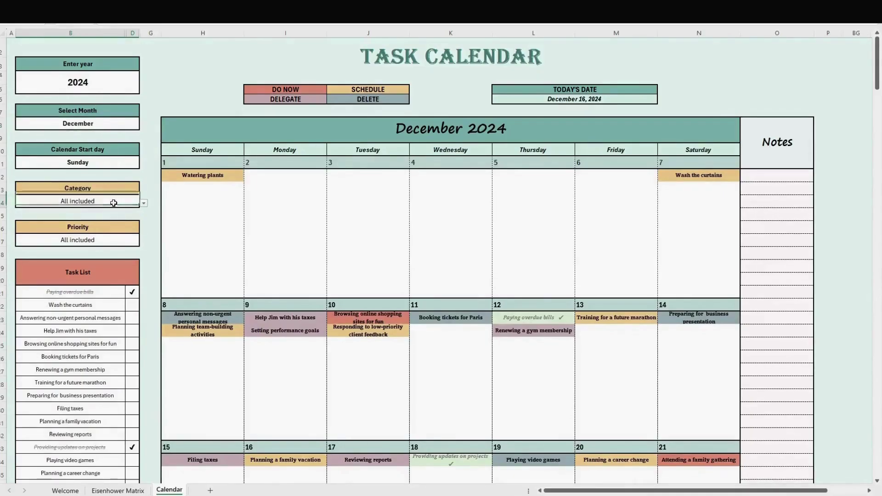
pyautogui.click(144, 204)
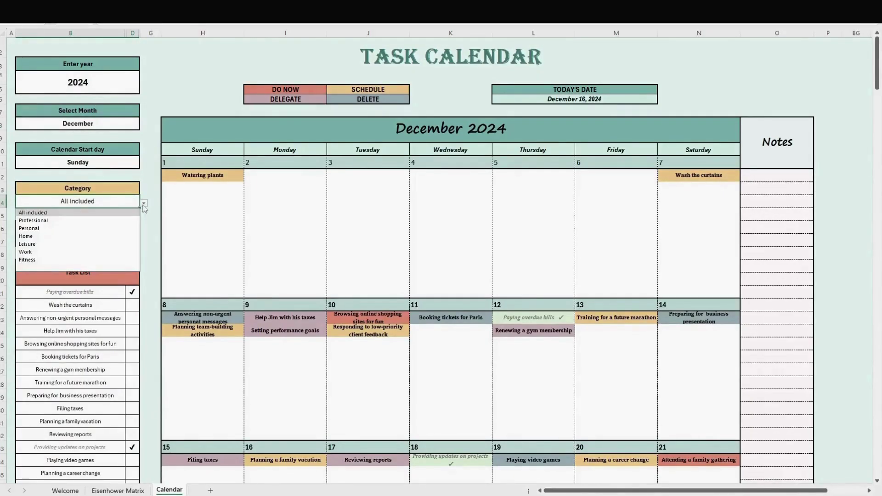
pyautogui.click(58, 228)
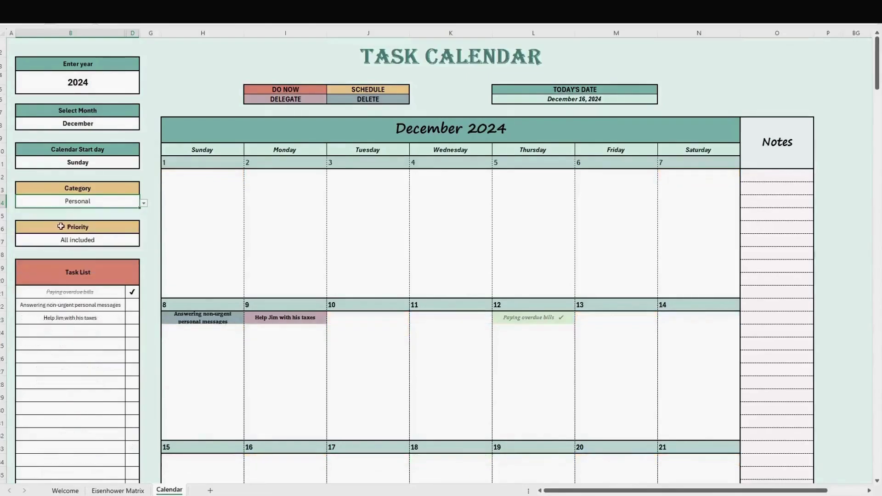
pyautogui.click(122, 239)
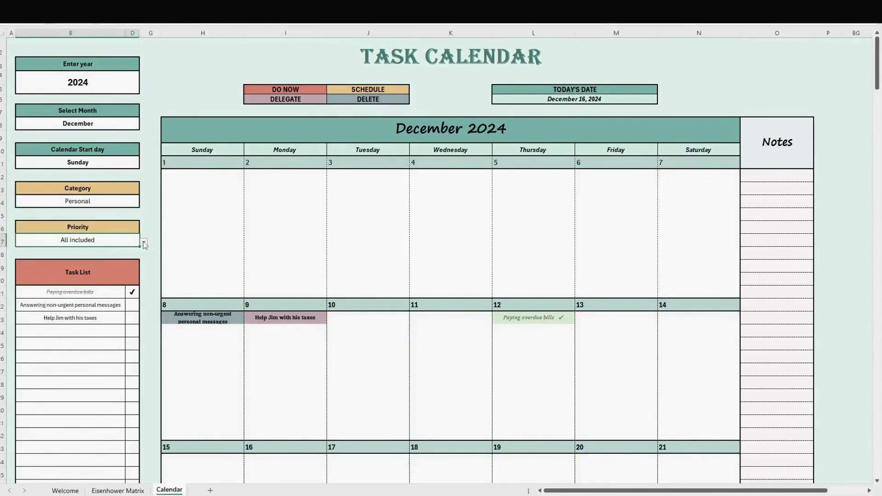
pyautogui.click(144, 243)
pyautogui.click(71, 258)
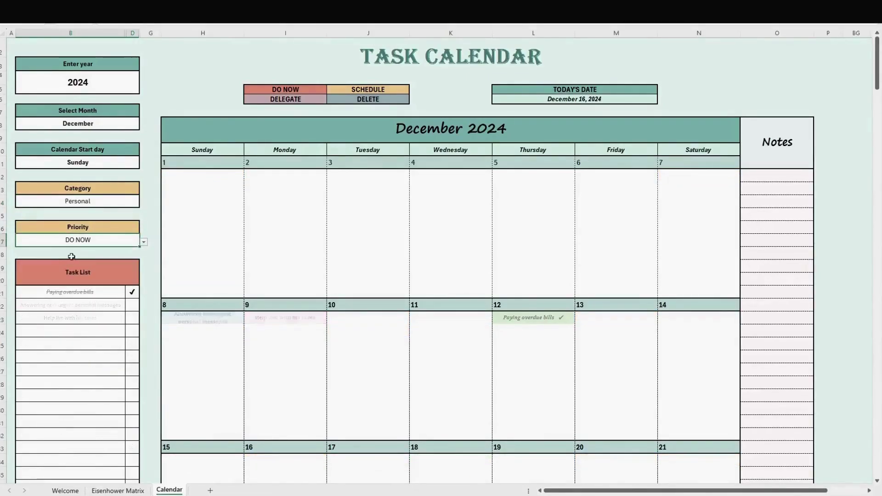